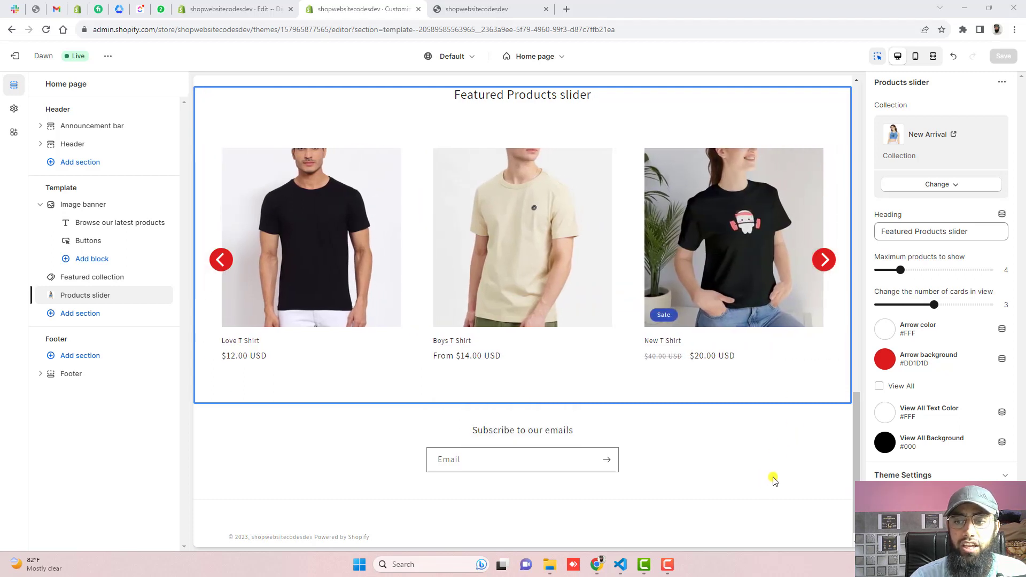
# - Tick View All in the Products slider settings and save the theme changes
pyautogui.click(886, 389)
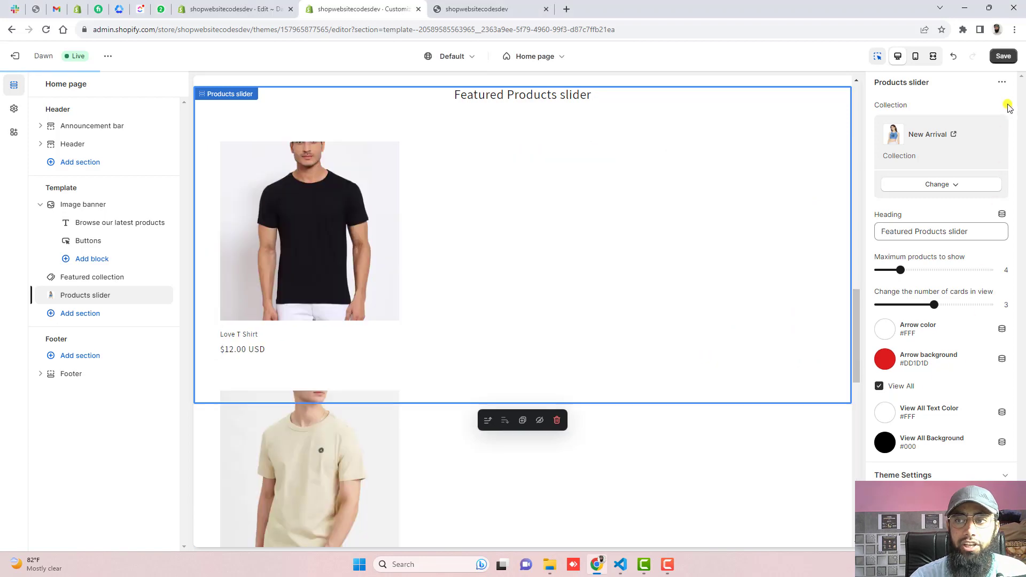
pyautogui.click(1003, 56)
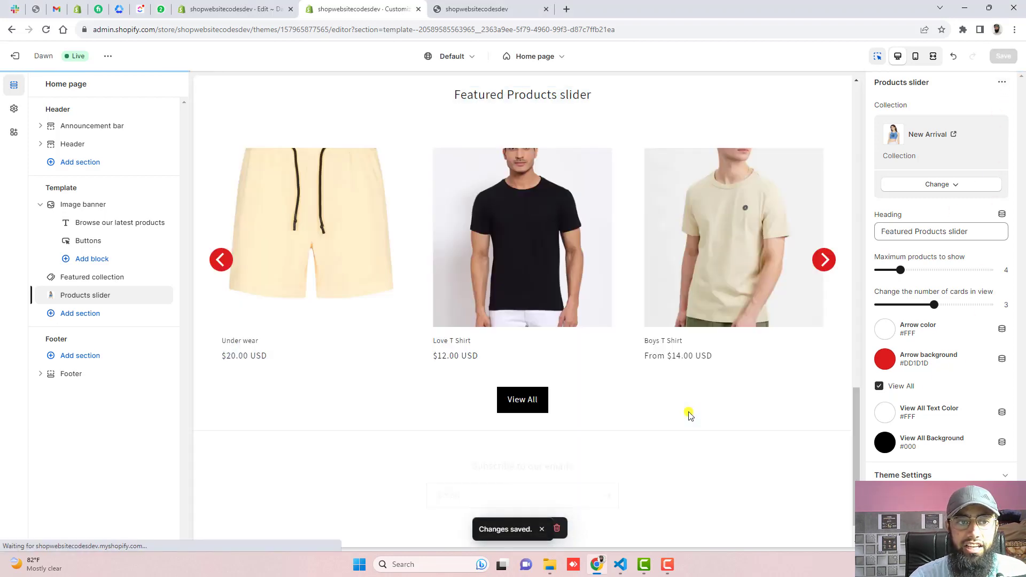
pyautogui.scroll(-1, 654, 415)
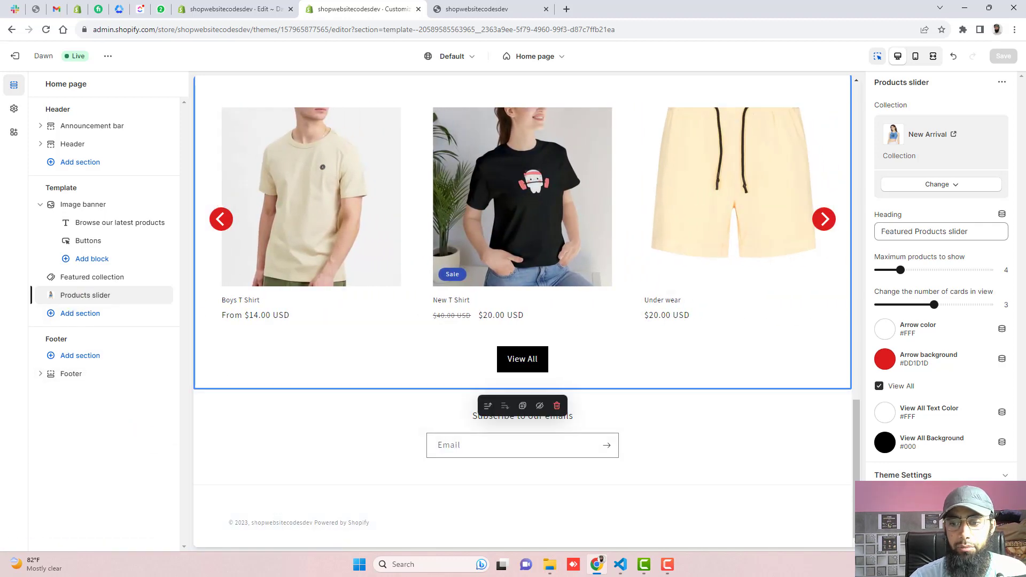
# - Remove the Products slider section from the home page and reload the live storefront to check it
pyautogui.click(557, 406)
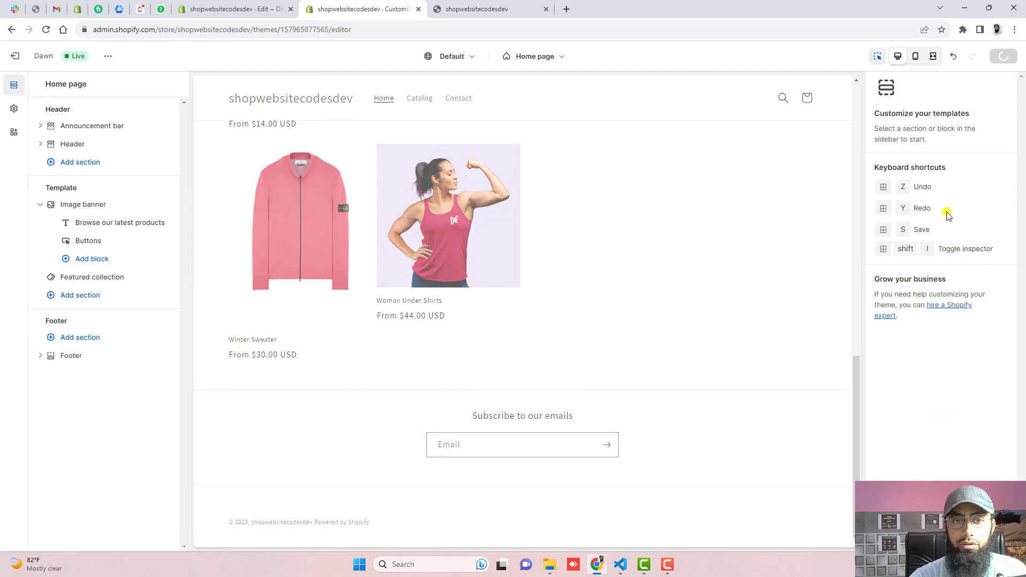
pyautogui.click(499, 9)
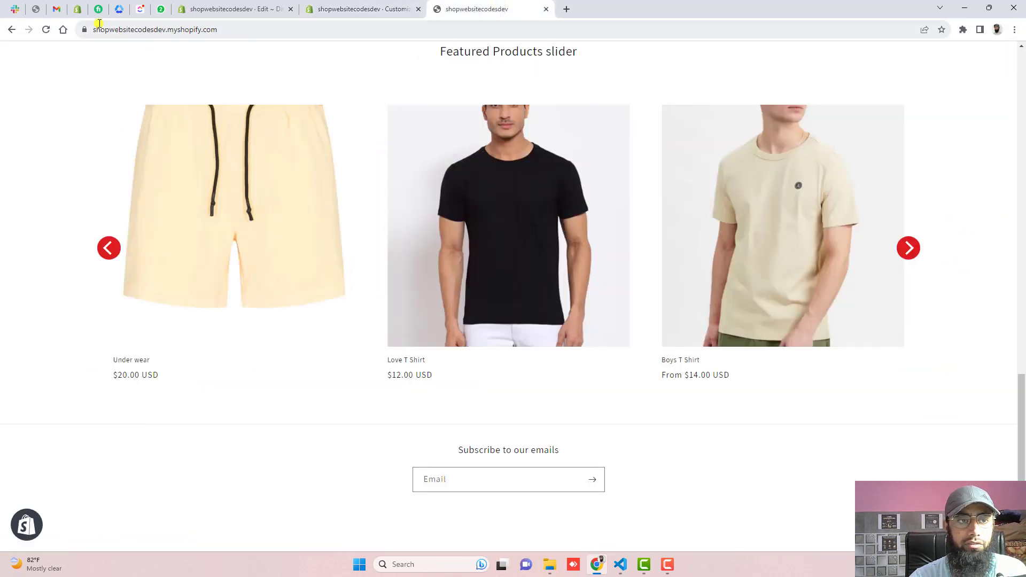
pyautogui.click(43, 30)
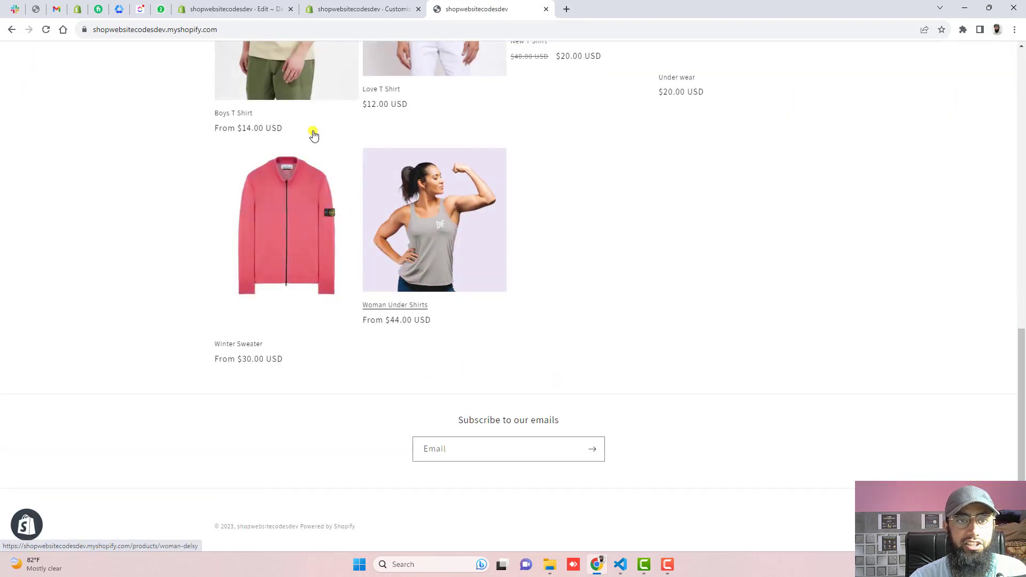
# - Delete the products-collection-slider.liquid section file and return to the Themes page
pyautogui.click(232, 11)
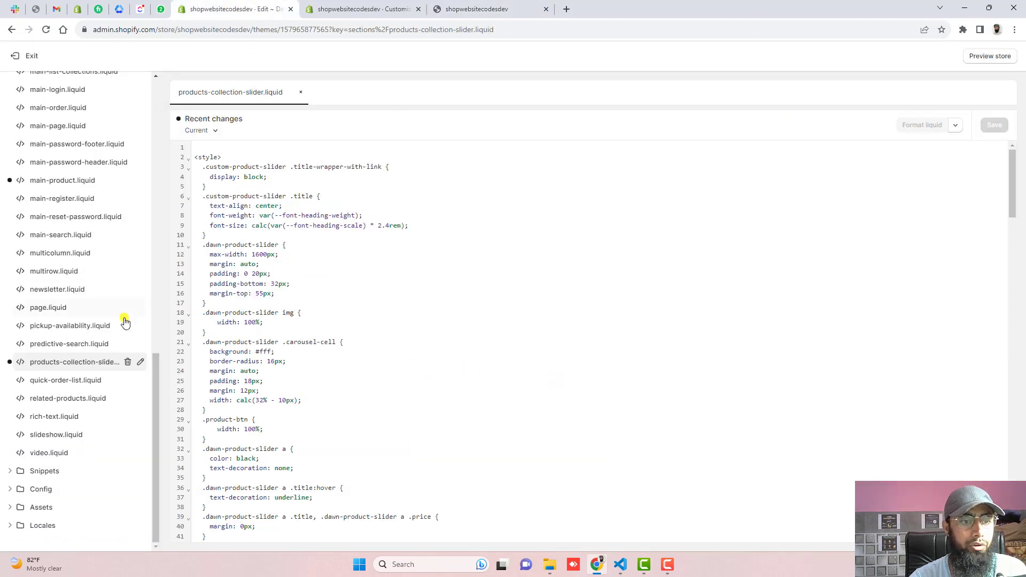
pyautogui.click(127, 362)
pyautogui.click(658, 340)
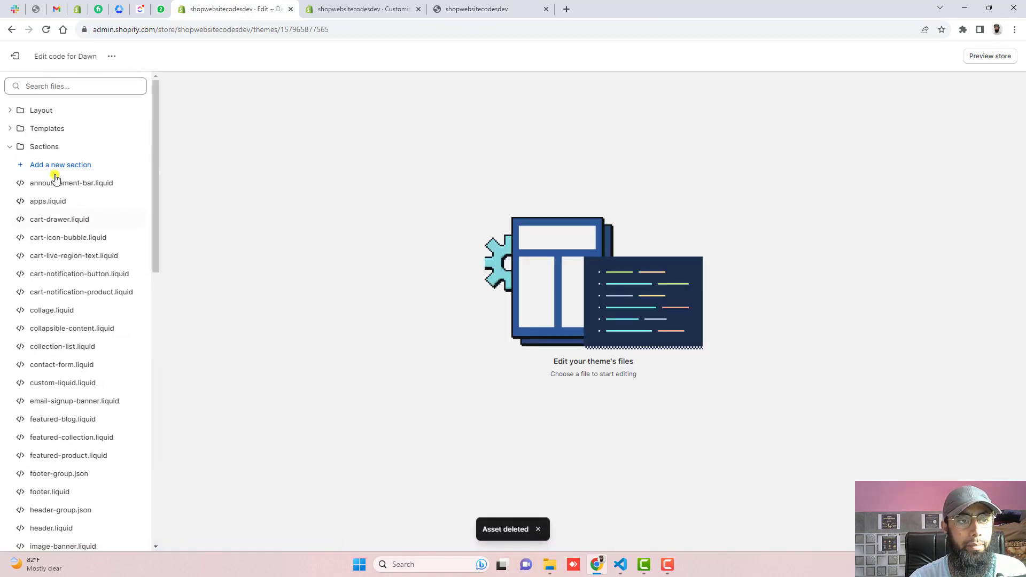
pyautogui.click(16, 56)
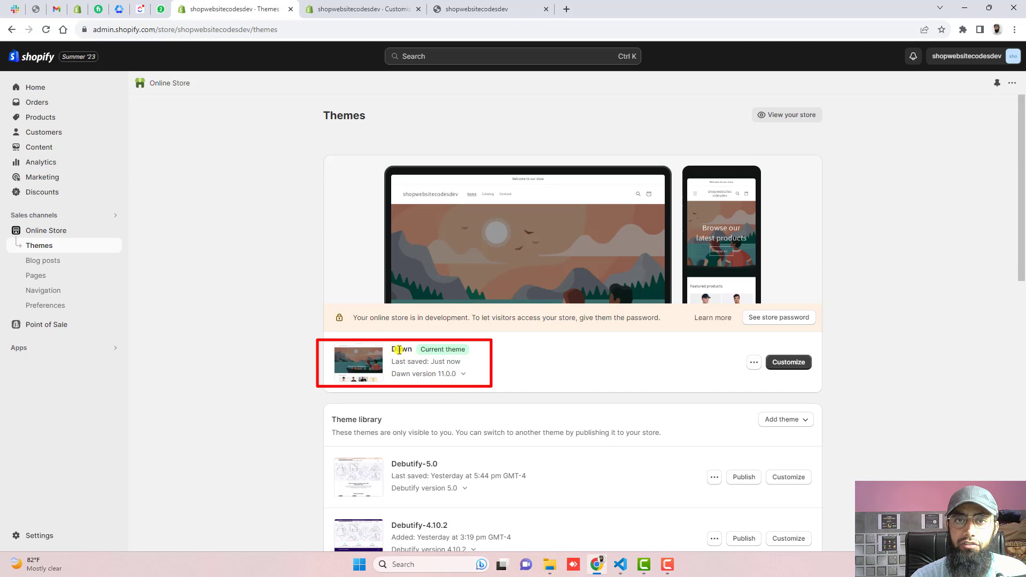
# - Create a new section file named products-collection-slider in Dawn's code
pyautogui.click(753, 362)
pyautogui.click(718, 469)
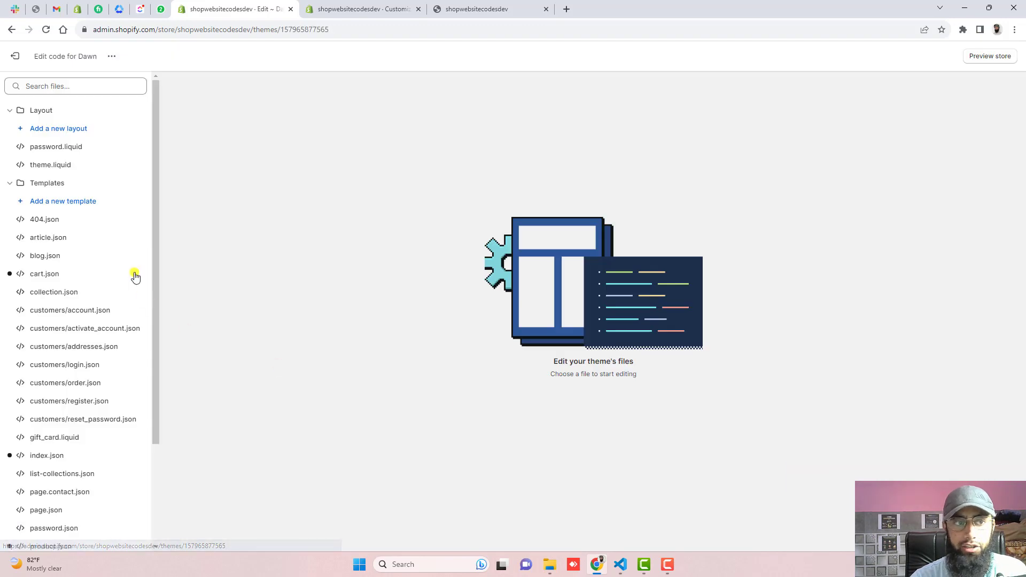
pyautogui.click(40, 110)
pyautogui.click(40, 129)
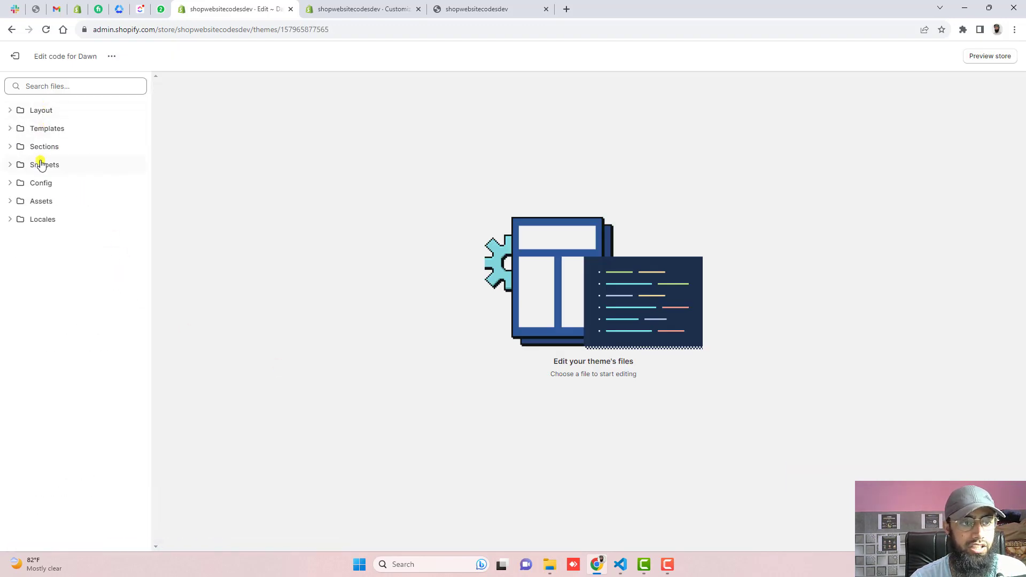
pyautogui.click(40, 147)
pyautogui.click(52, 165)
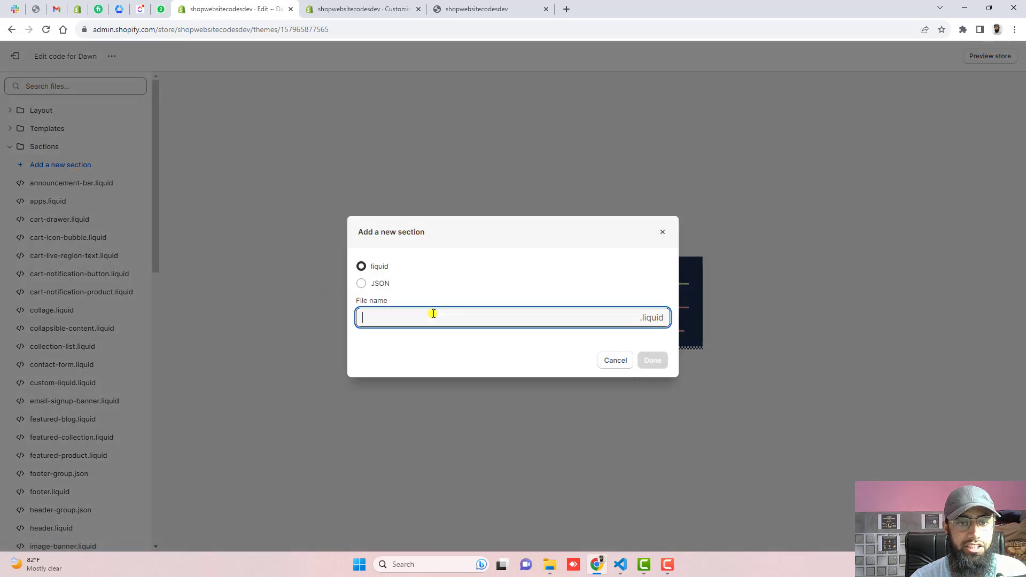
pyautogui.write('pro')
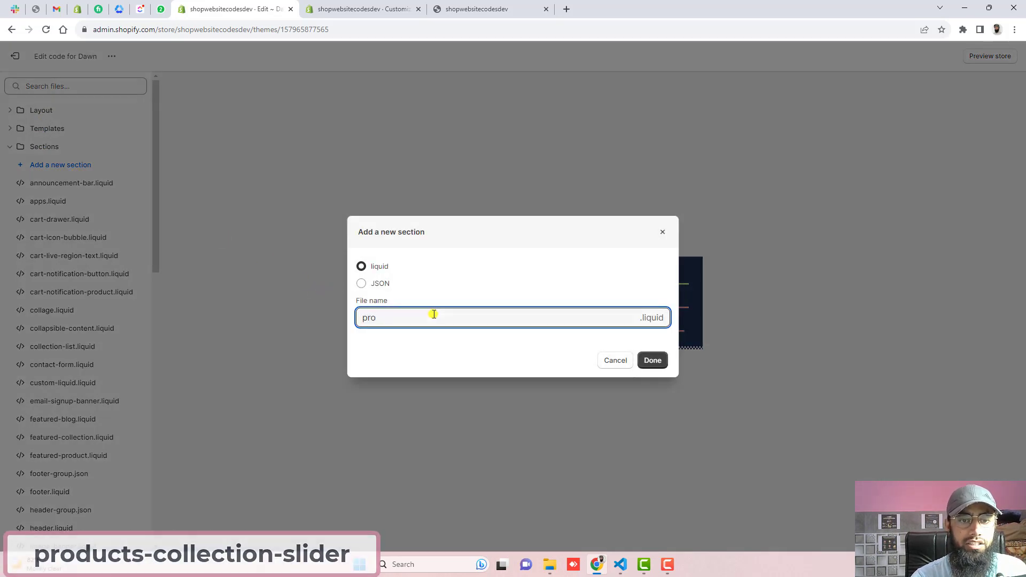
pyautogui.write('ducts-collection')
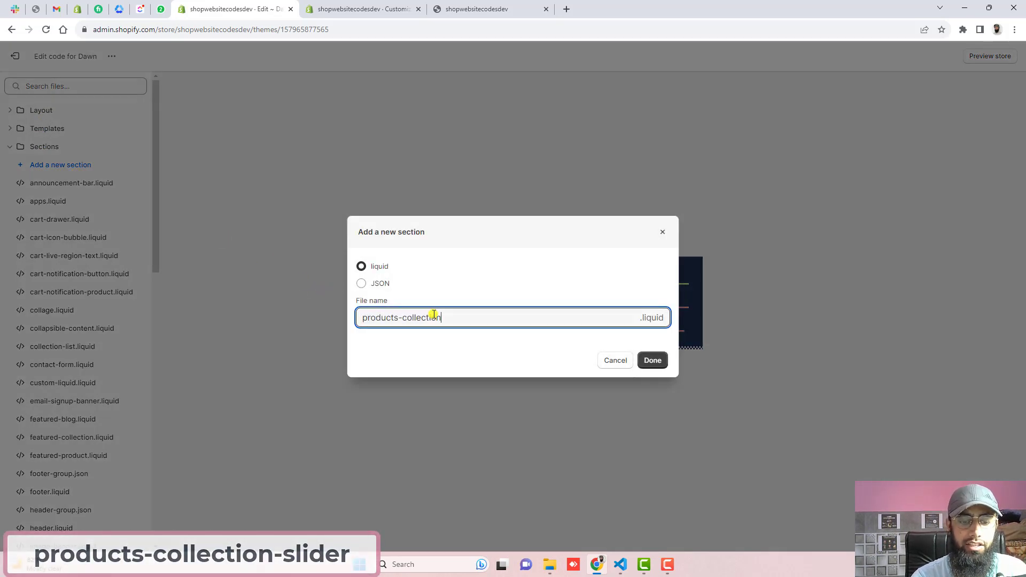
pyautogui.write('-slider')
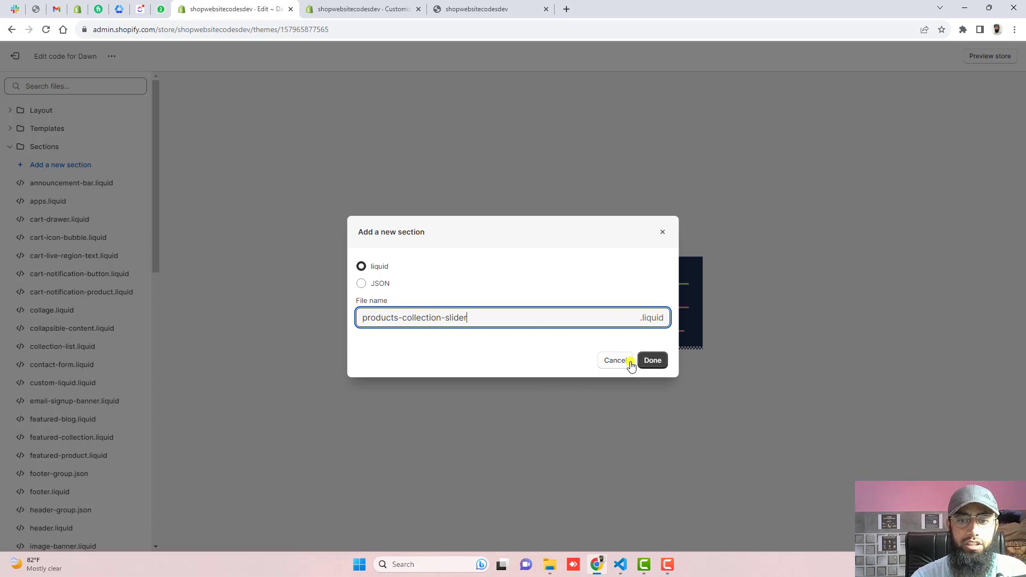
pyautogui.press('Return')
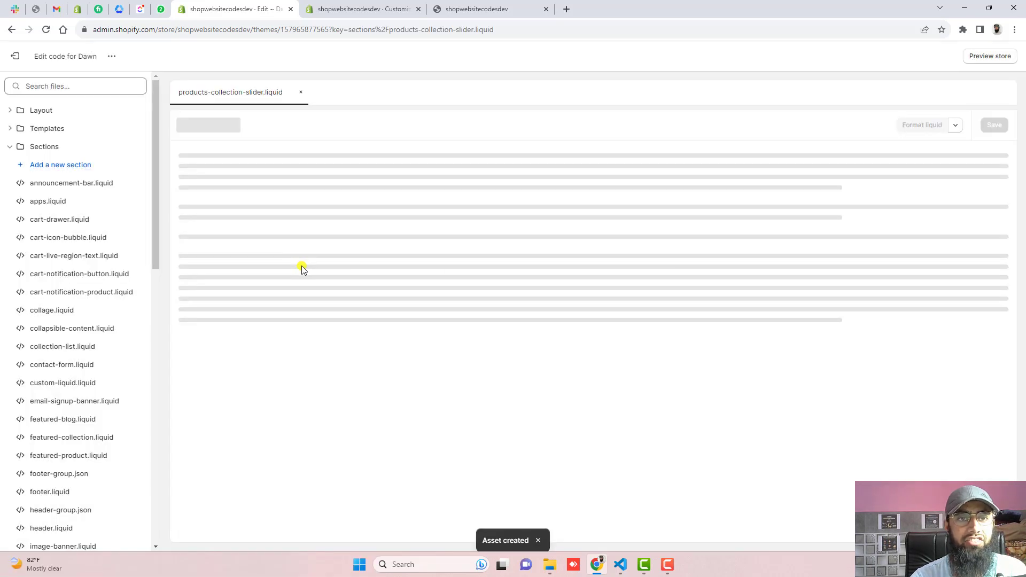
# - Clear the new file's starter code and select the full slider code in VS Code
pyautogui.click(298, 247)
pyautogui.hotkey('ctrl', 'a')
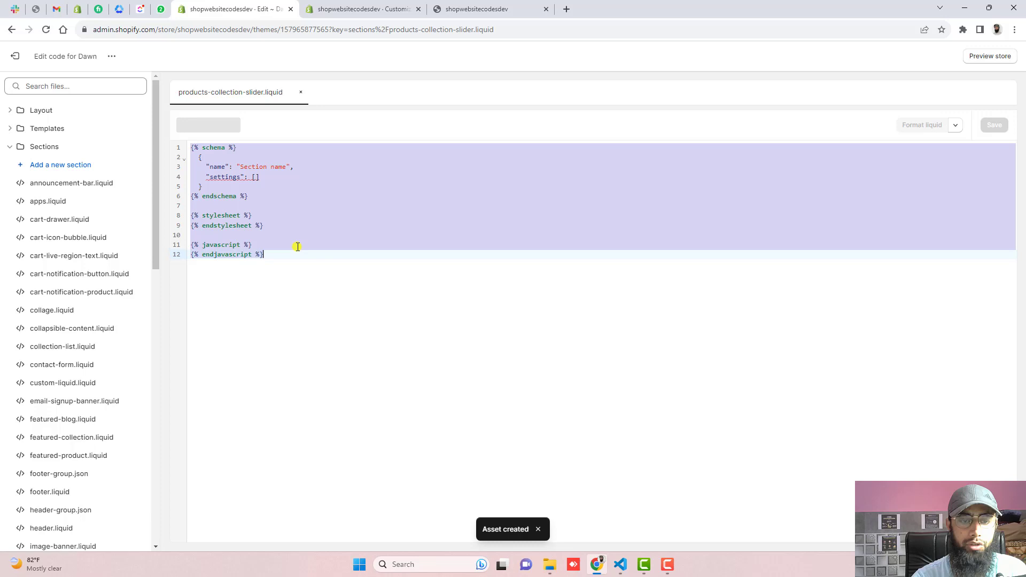
pyautogui.press('BackSpace')
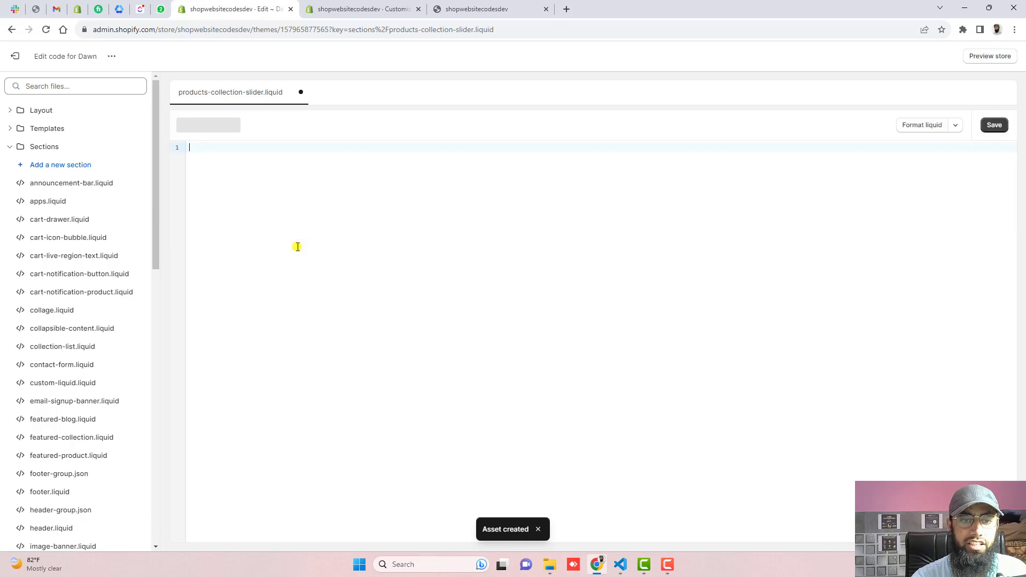
pyautogui.click(620, 563)
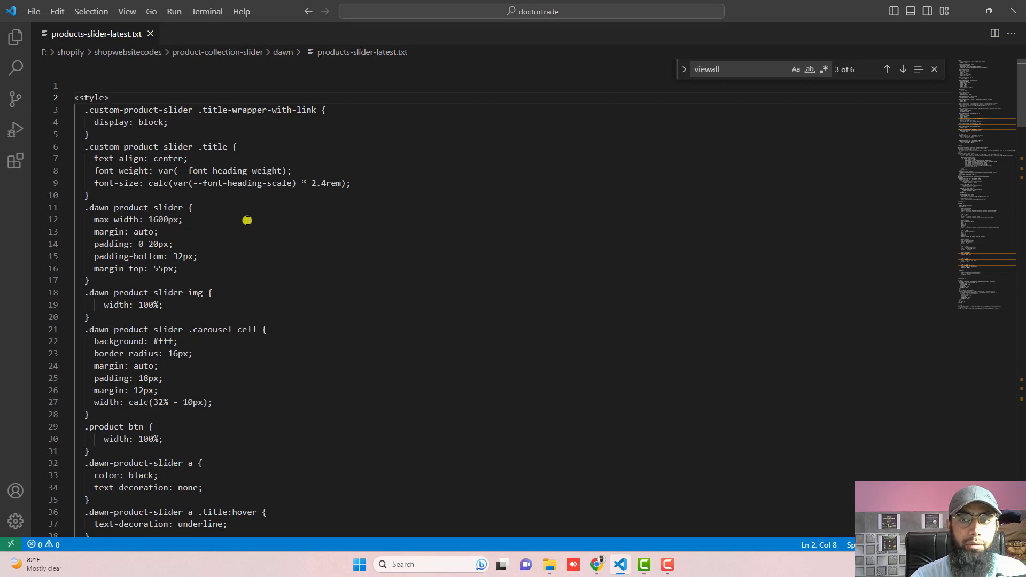
pyautogui.click(934, 69)
pyautogui.click(312, 197)
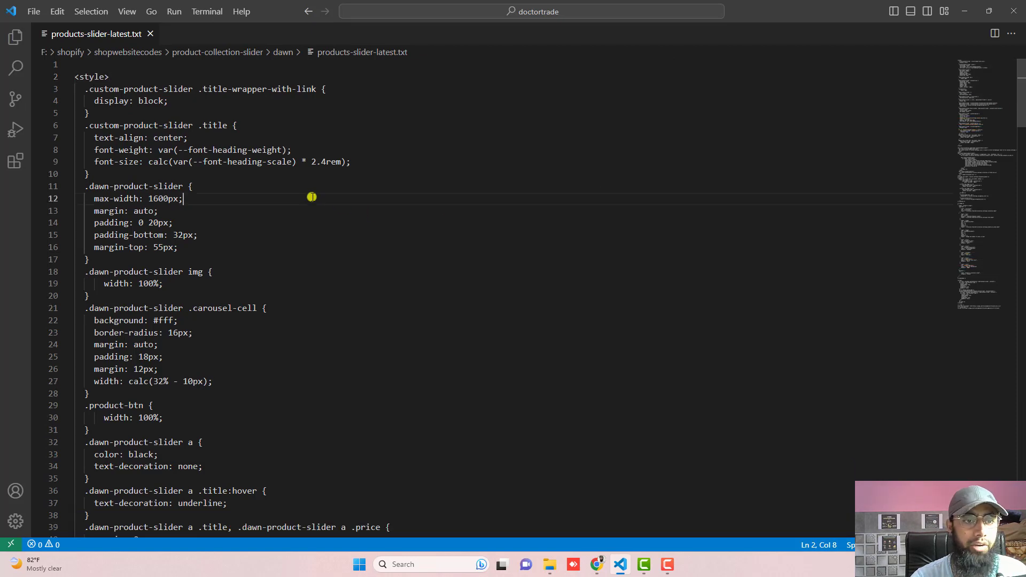
pyautogui.hotkey('ctrl', 'a')
pyautogui.hotkey('ctrl', 'c')
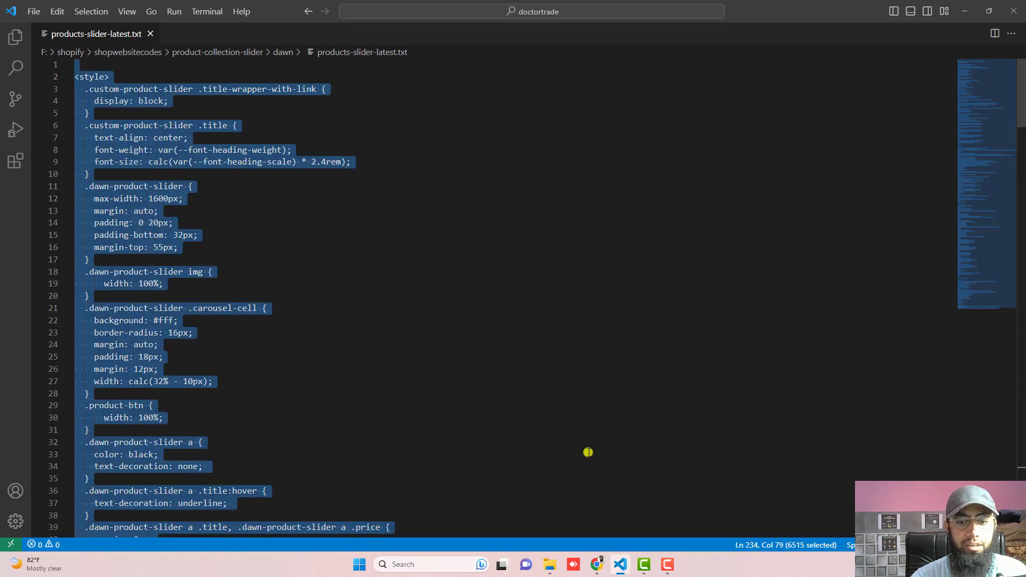
pyautogui.click(596, 564)
# - Paste the slider code into products-collection-slider.liquid, save it, and exit the code editor
pyautogui.hotkey('ctrl', 'v')
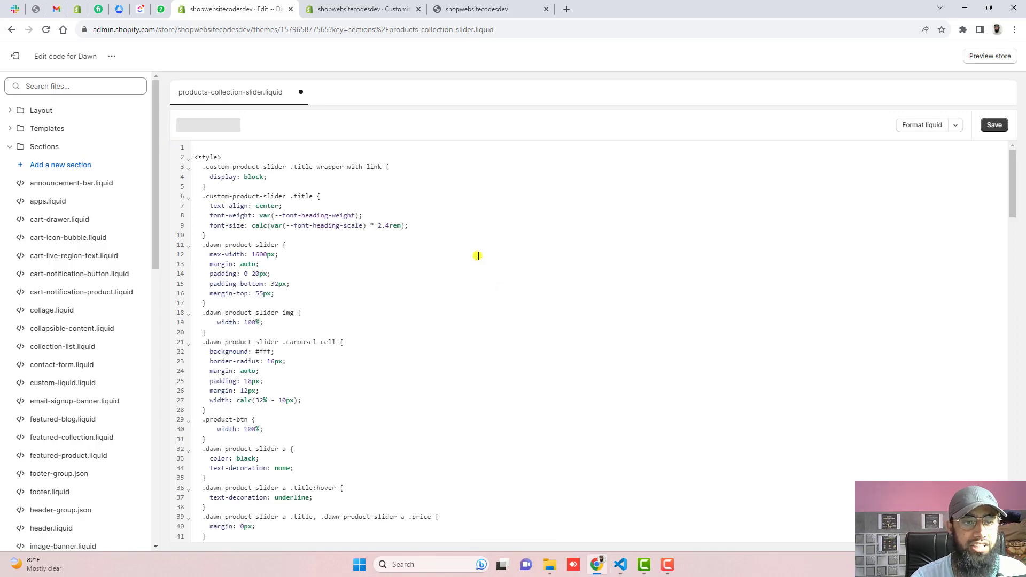
pyautogui.click(994, 125)
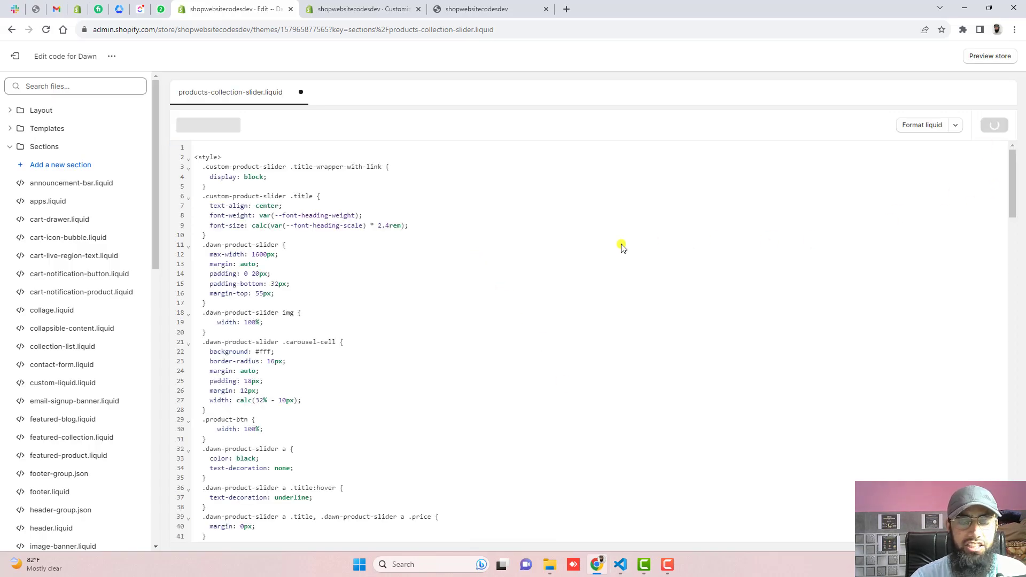
pyautogui.click(24, 56)
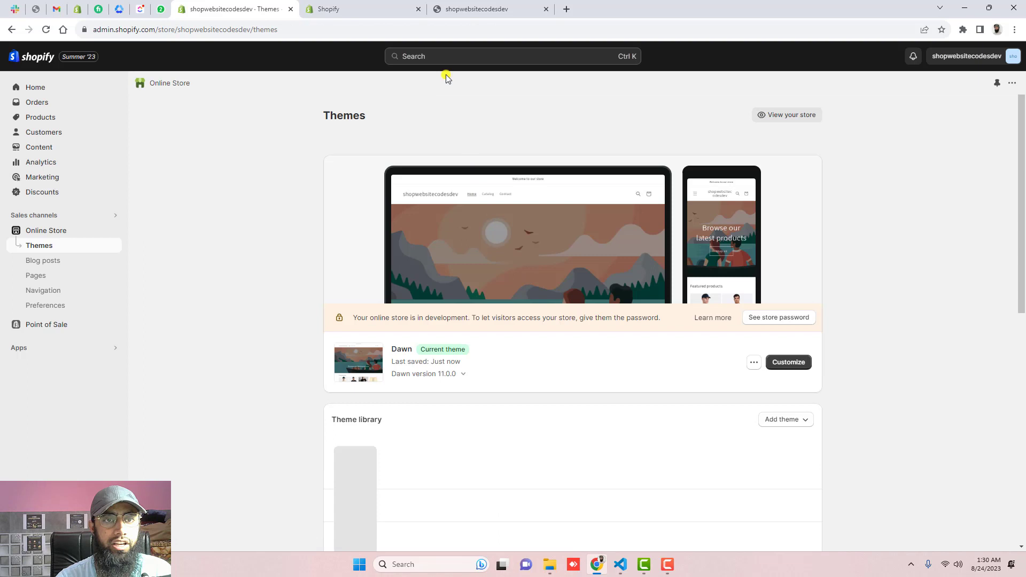
# - Customize Dawn and bring up the section list below Featured collection
pyautogui.click(788, 362)
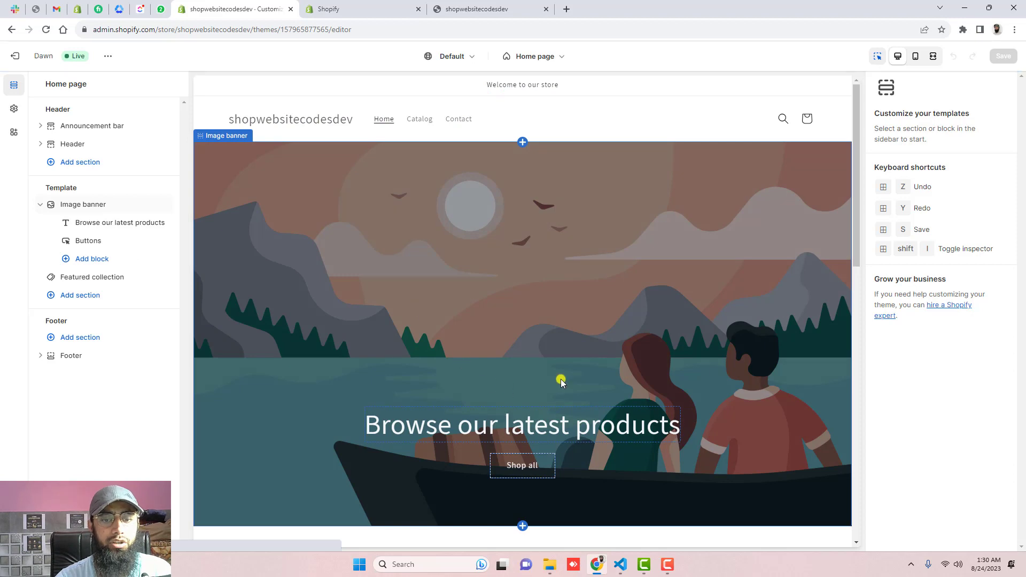
pyautogui.scroll(-10, 559, 379)
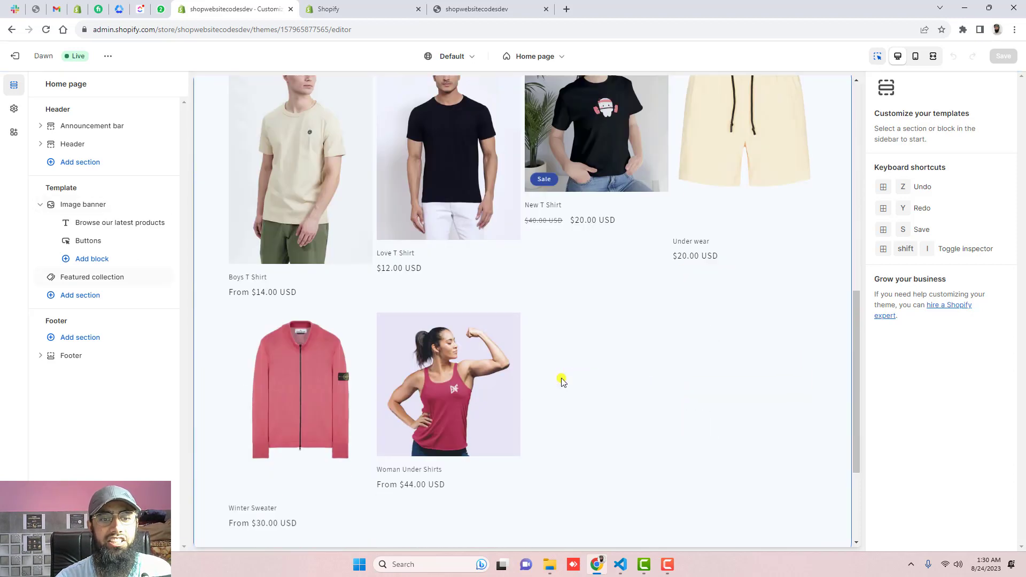
pyautogui.scroll(-3, 561, 379)
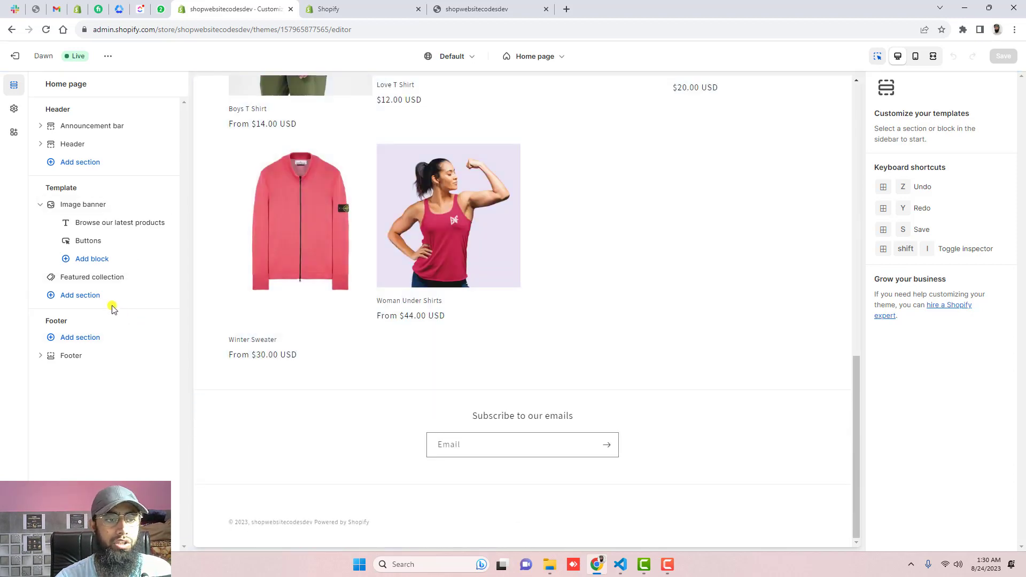
pyautogui.click(78, 295)
# - Add a Products collection slider section, set its collection to New Arrival, and save
pyautogui.scroll(-2, 242, 444)
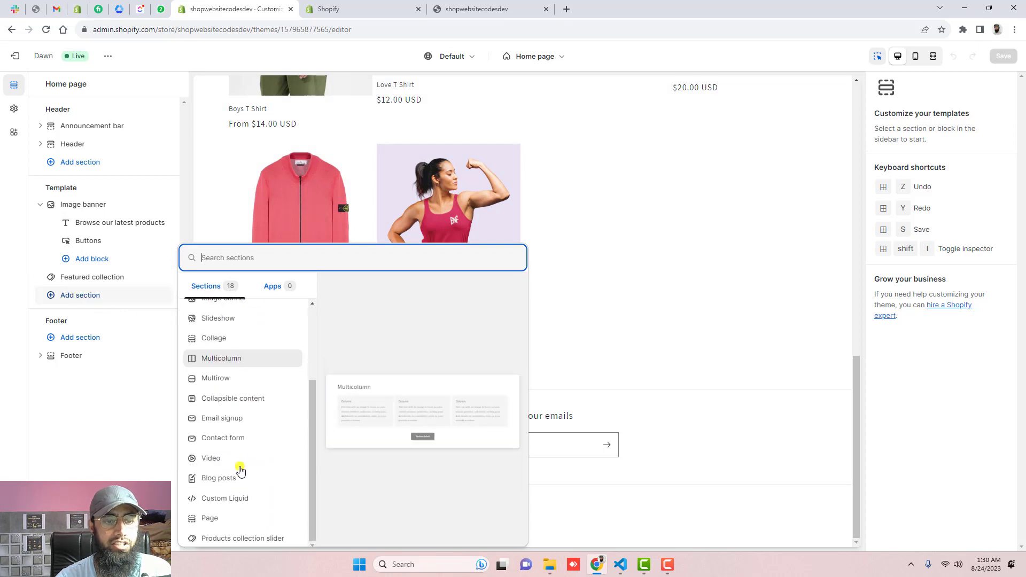
pyautogui.click(222, 539)
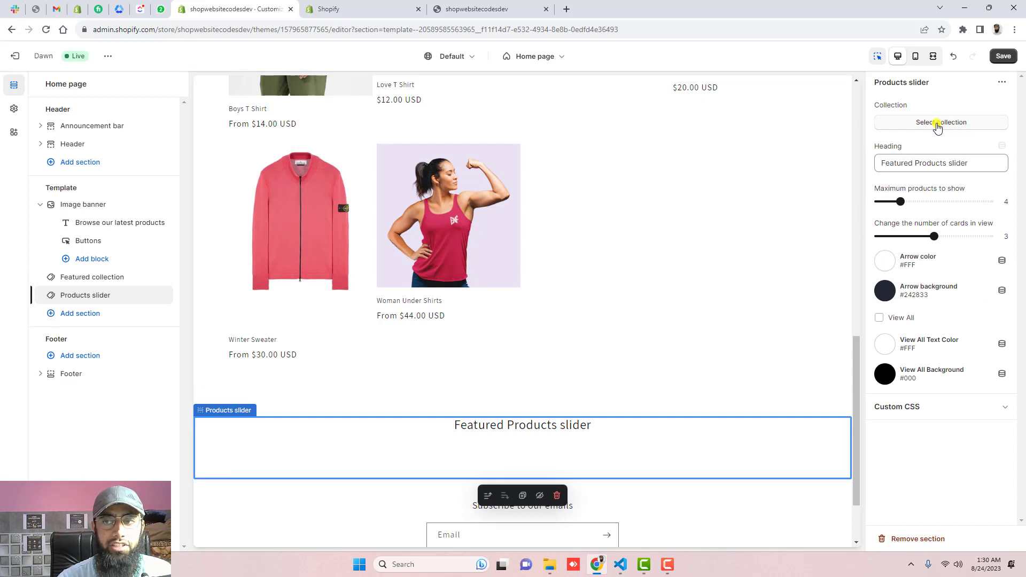
pyautogui.click(931, 122)
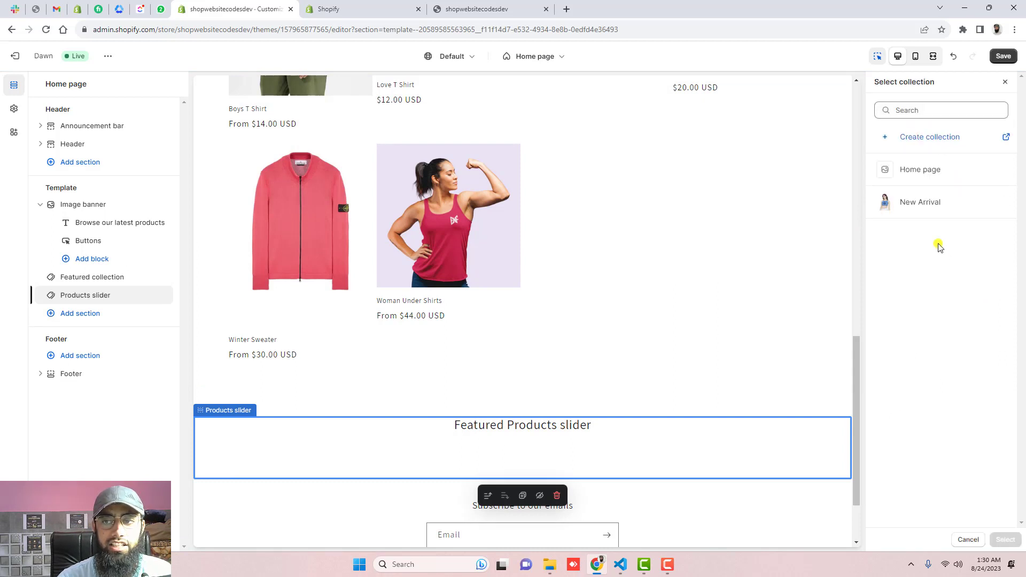
pyautogui.click(927, 207)
pyautogui.click(1004, 539)
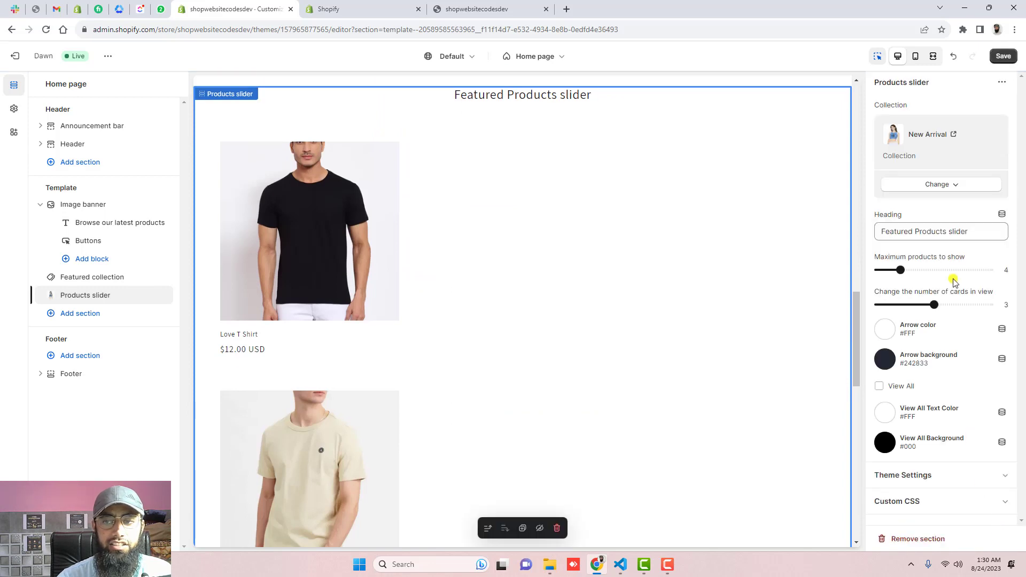
pyautogui.click(1003, 56)
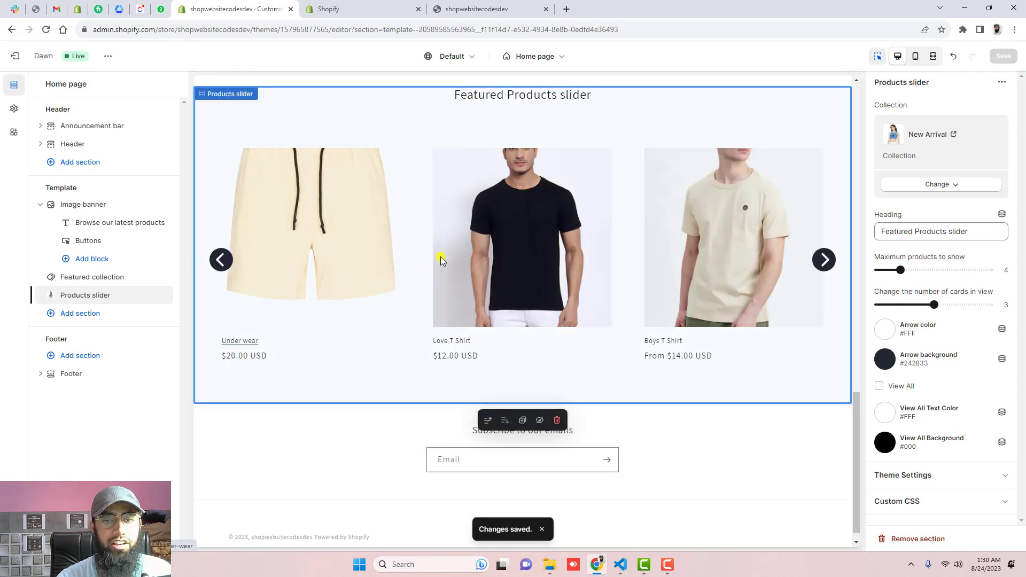
# - Advance the slider preview twice and turn on the View All button
pyautogui.click(825, 258)
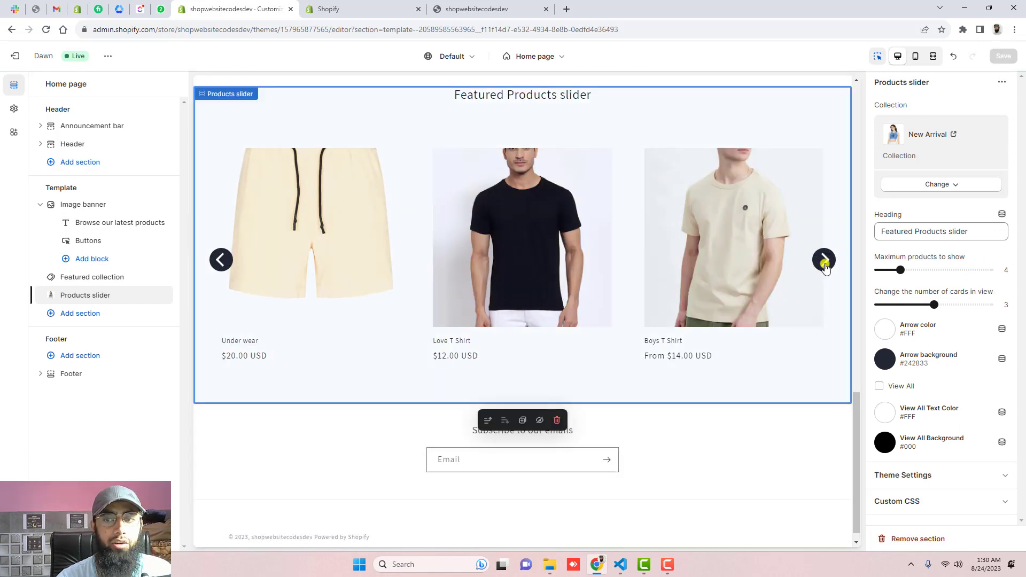
pyautogui.click(826, 270)
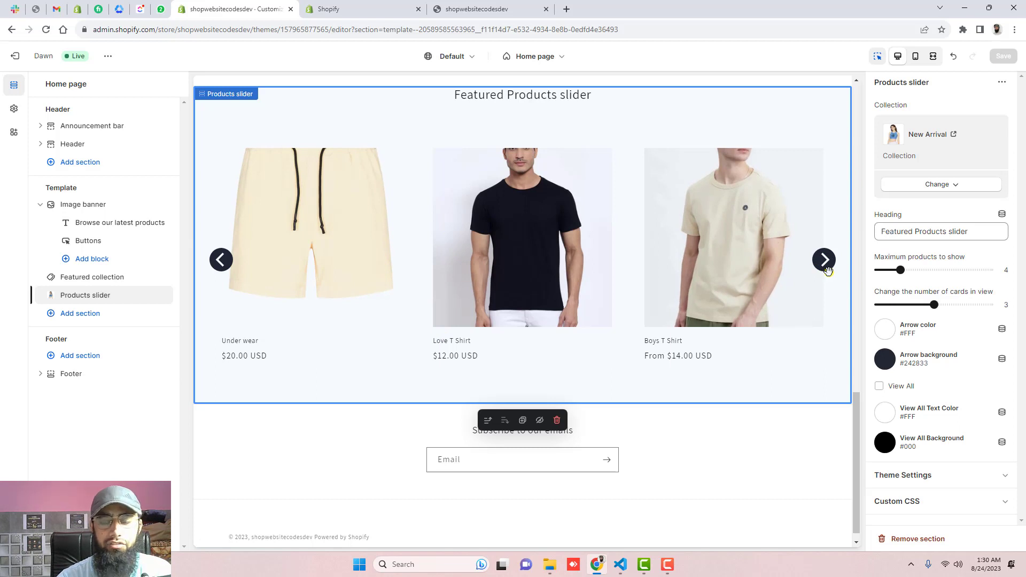
pyautogui.click(884, 365)
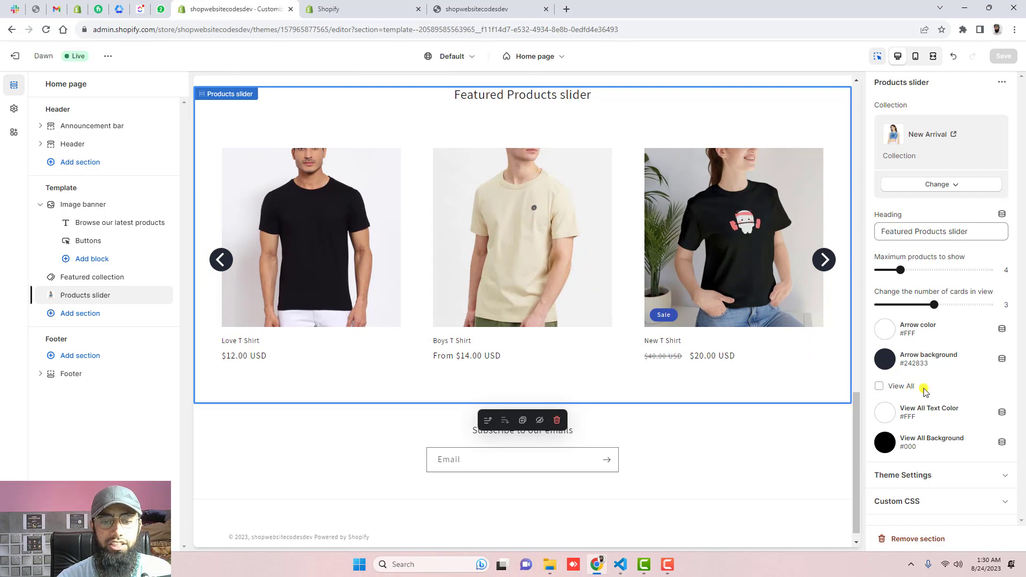
pyautogui.click(879, 386)
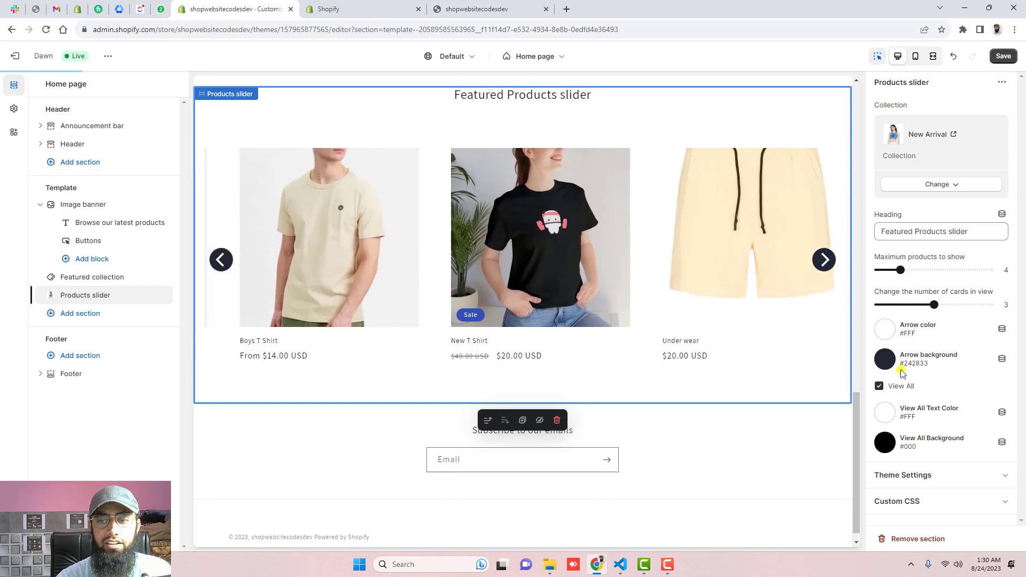
# - Set the arrow background to bright green #3DFF16 and save the slider customizations
pyautogui.click(885, 361)
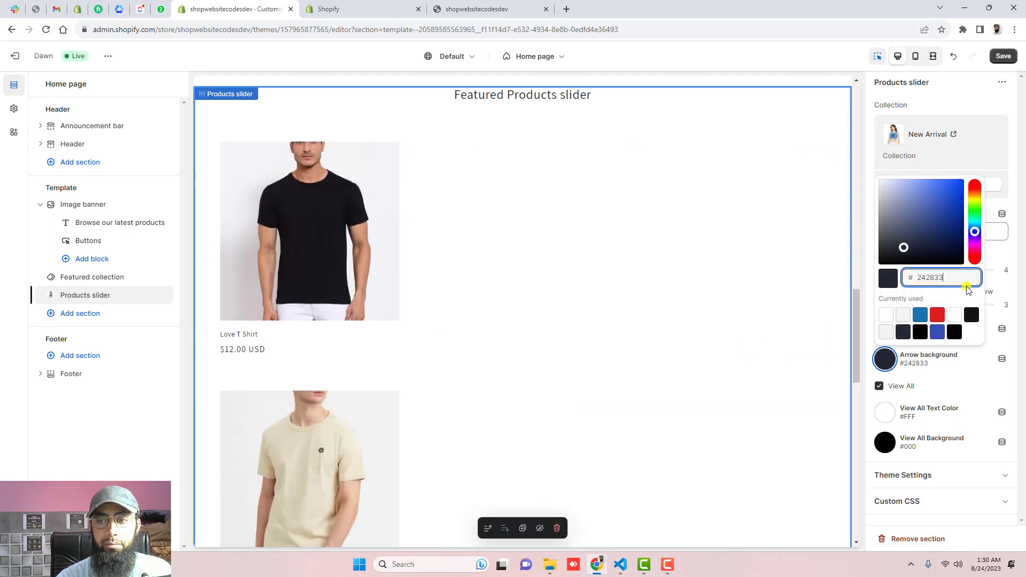
pyautogui.click(973, 212)
pyautogui.click(973, 212)
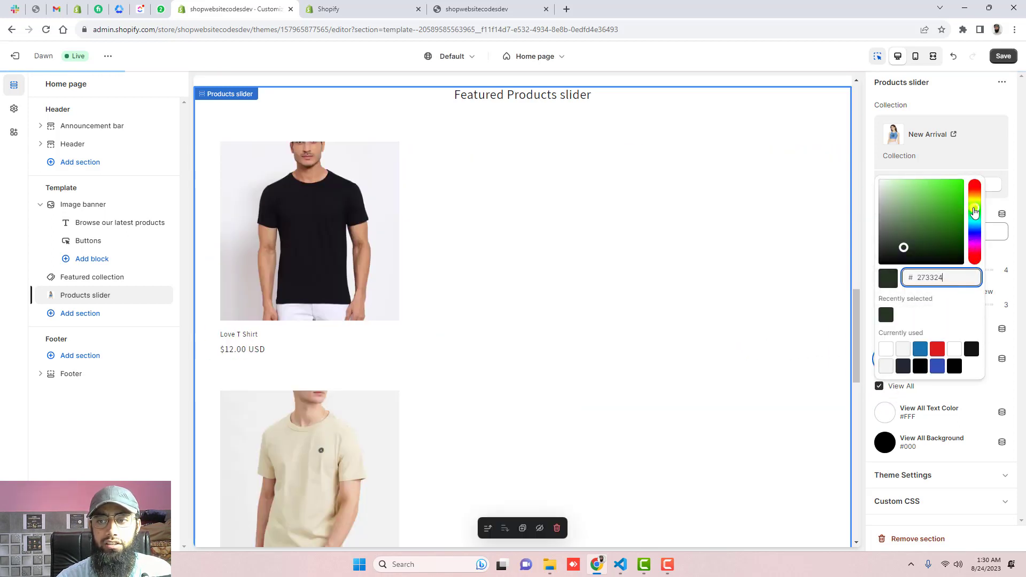
pyautogui.click(959, 202)
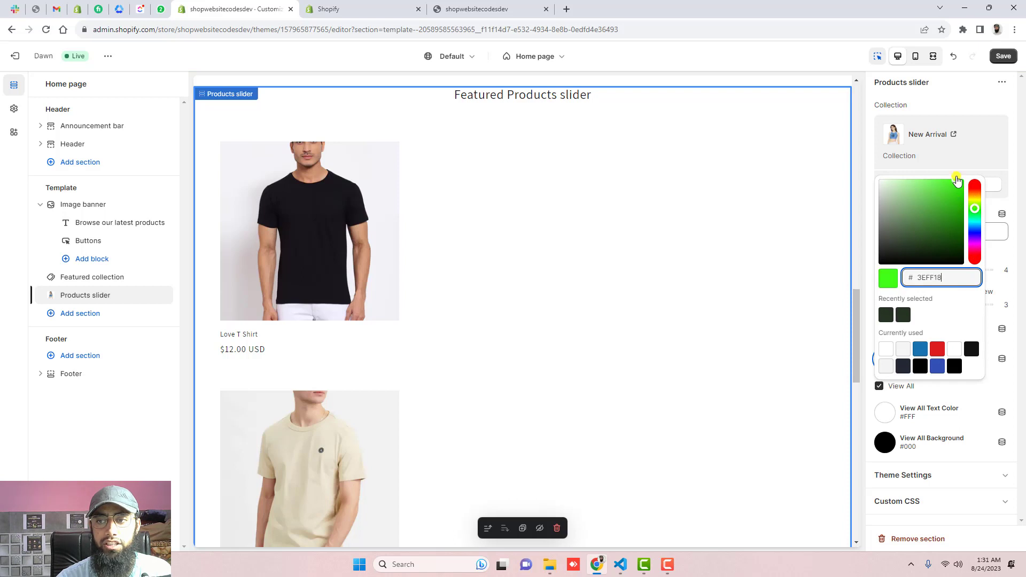
pyautogui.click(957, 172)
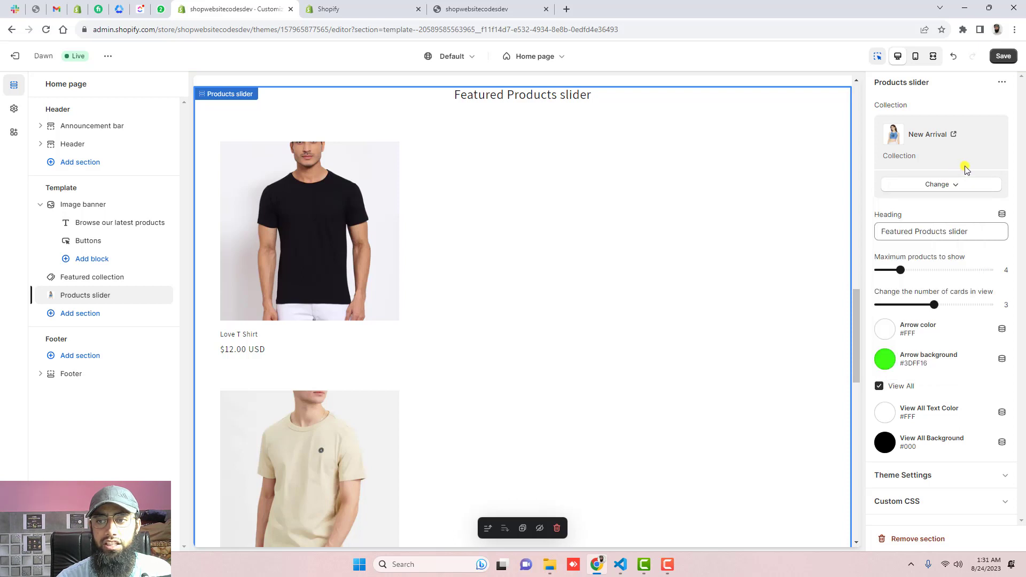
pyautogui.click(1003, 56)
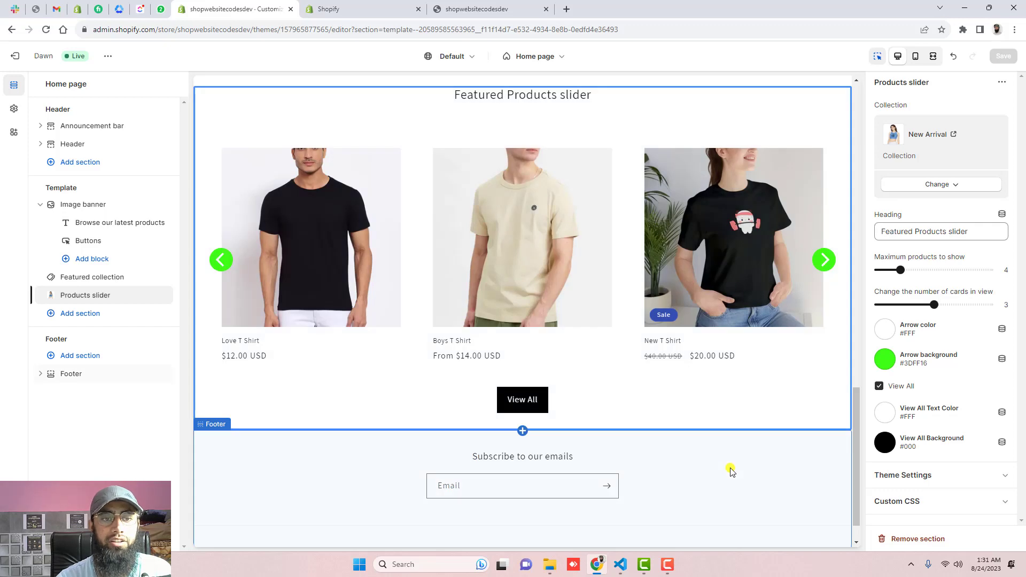
pyautogui.hotkey('ctrl', 'Tab')
pyautogui.hotkey('ctrl', 'Tab')
# - Reload the storefront and browse the slider's products with the green arrows and swipes
pyautogui.press('F5')
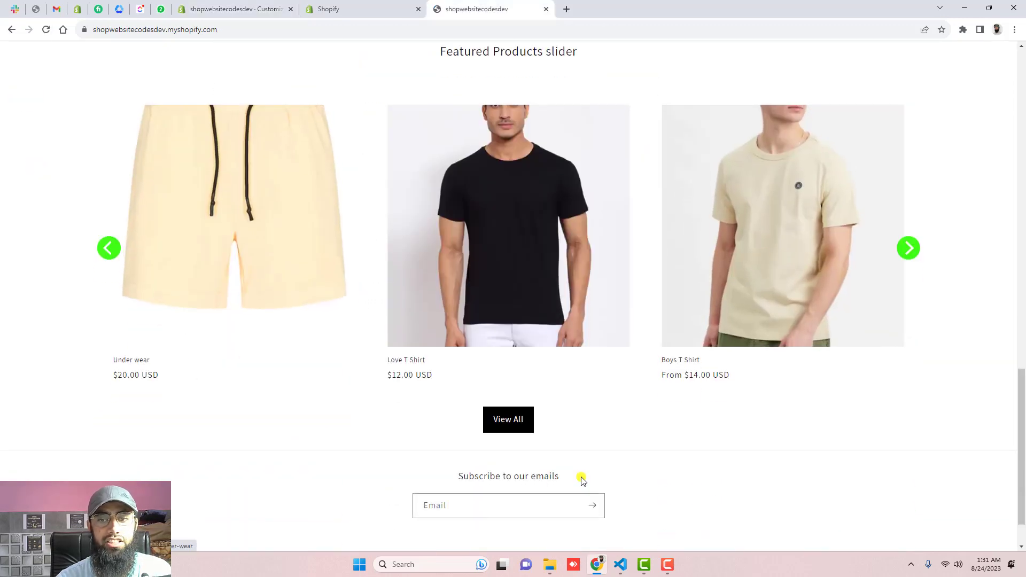
pyautogui.click(908, 247)
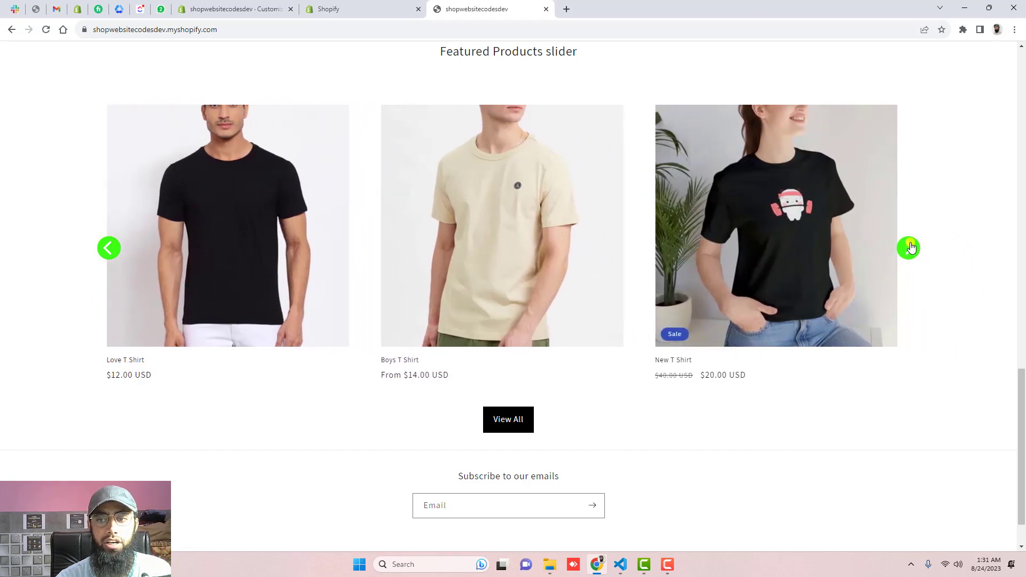
pyautogui.click(908, 247)
pyautogui.moveTo(809, 269); pyautogui.dragTo(321, 263)
pyautogui.moveTo(575, 241); pyautogui.dragTo(330, 279)
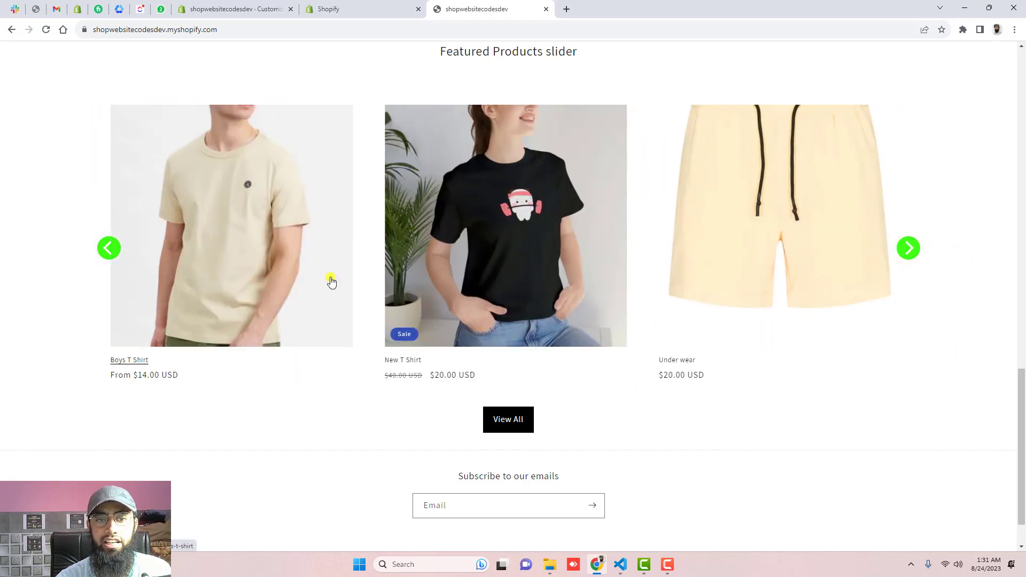
pyautogui.moveTo(374, 174); pyautogui.dragTo(758, 270)
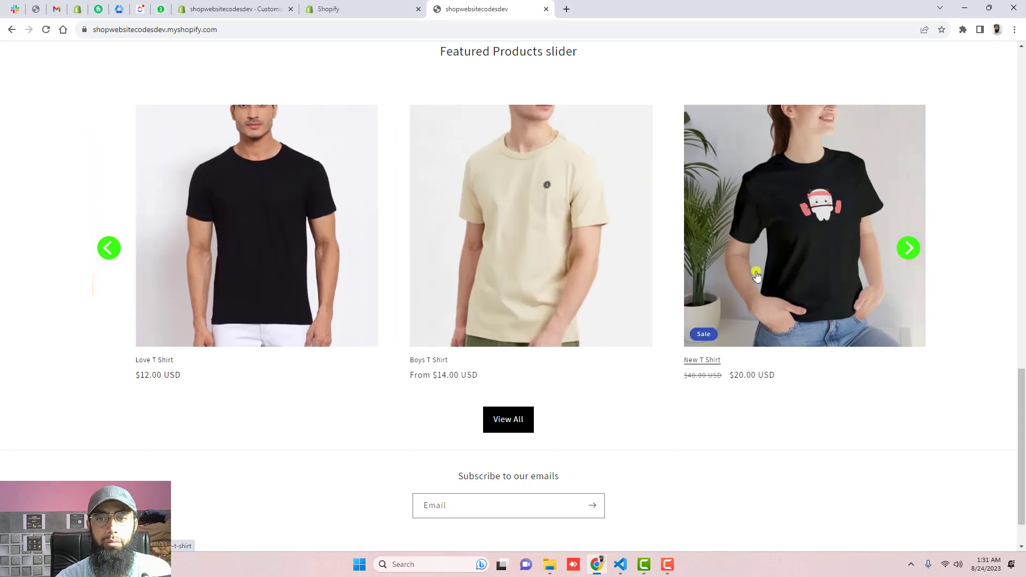